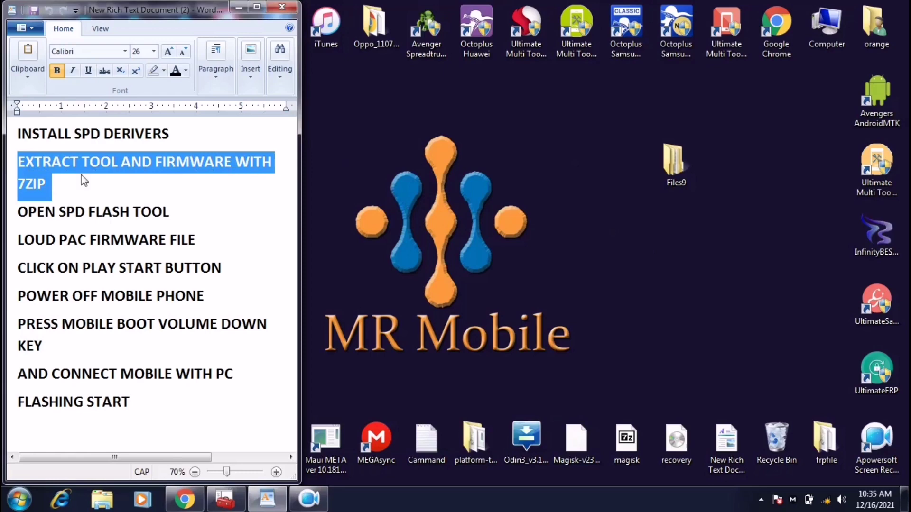
Open the SPD_Upgrade_Tool_R23.19.4001 folder inside the desktop's Files9 folder, highlighting the "OPEN SPD FLASH TOOL" instruction in the notes
double_click(673, 163)
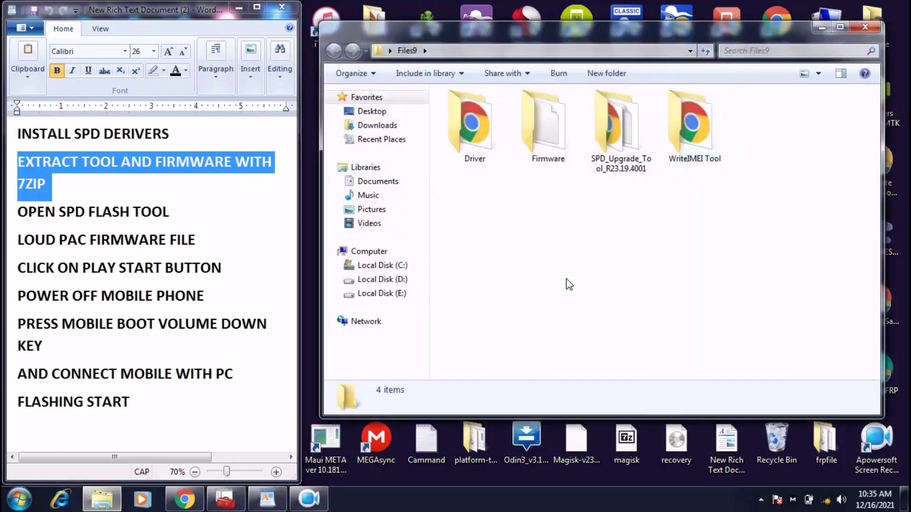
click(12, 219)
click(11, 218)
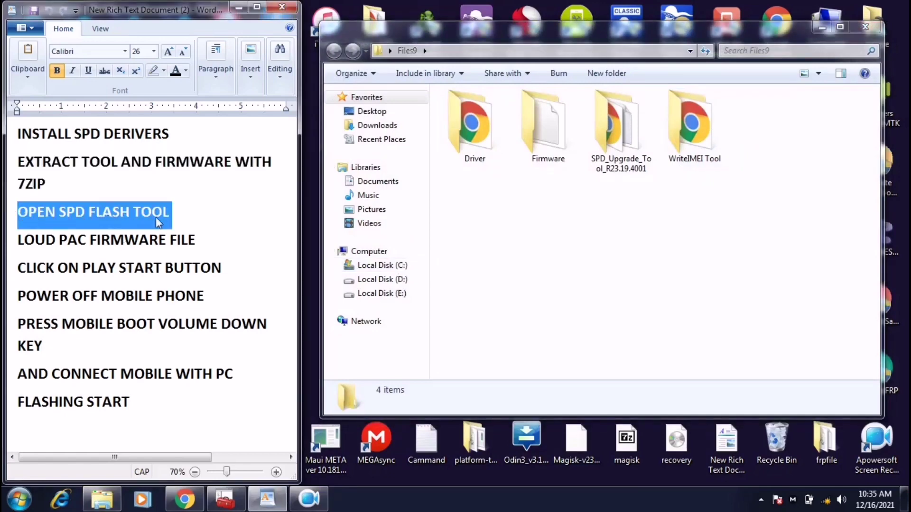
double_click(628, 128)
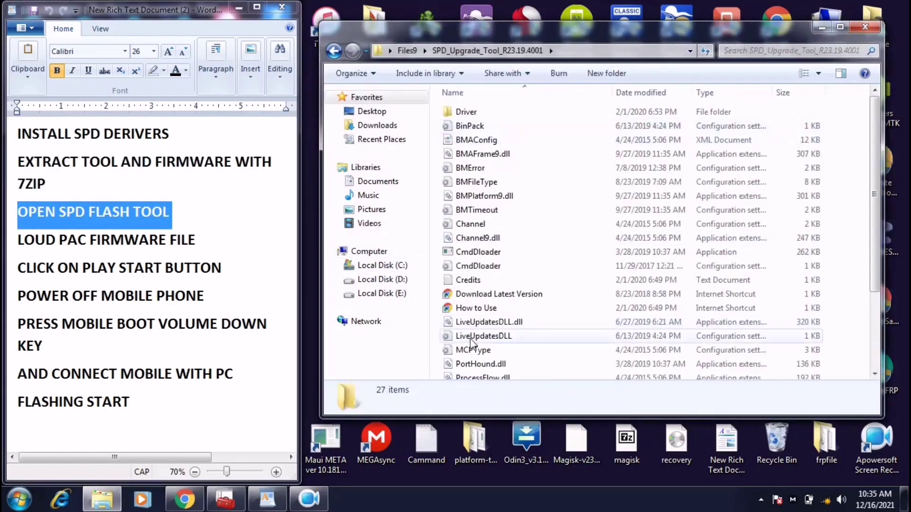
Launch the UpgradeDownload application from the tool folder and close the folder window behind it
scroll(522, 332, down, 3)
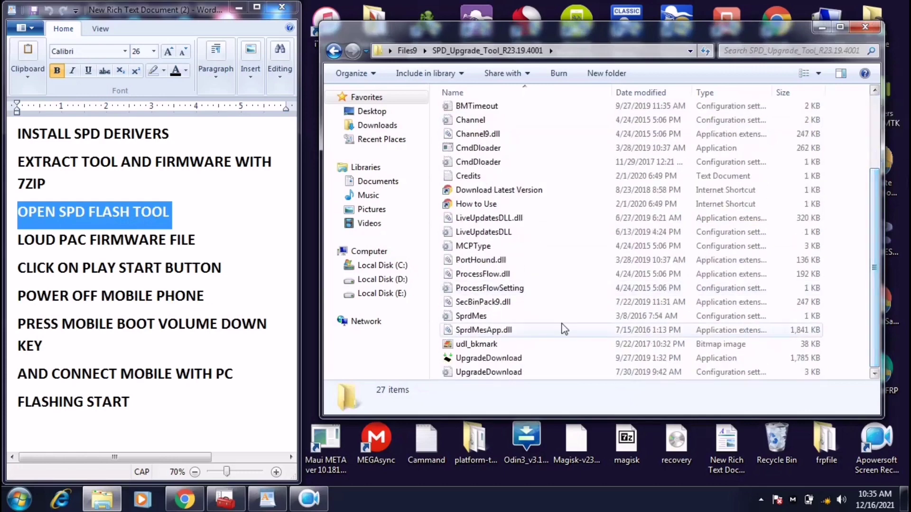
click(510, 357)
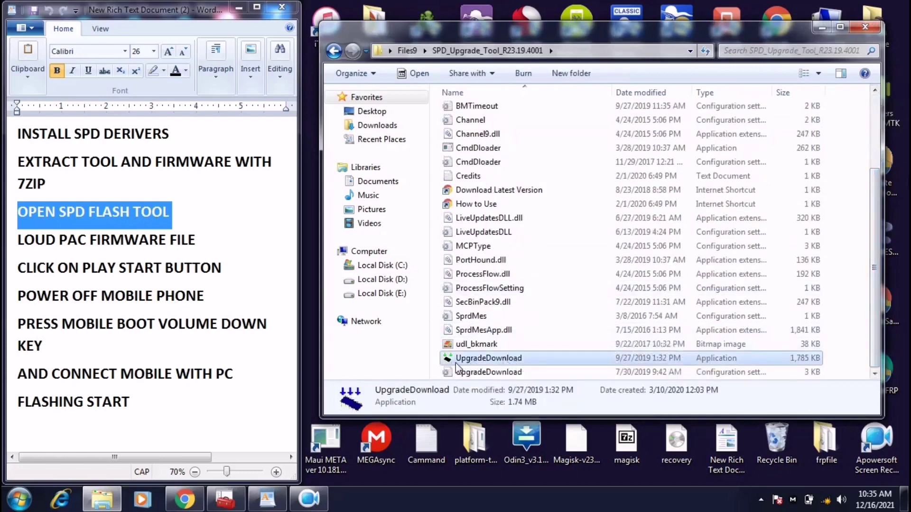
right_click(491, 359)
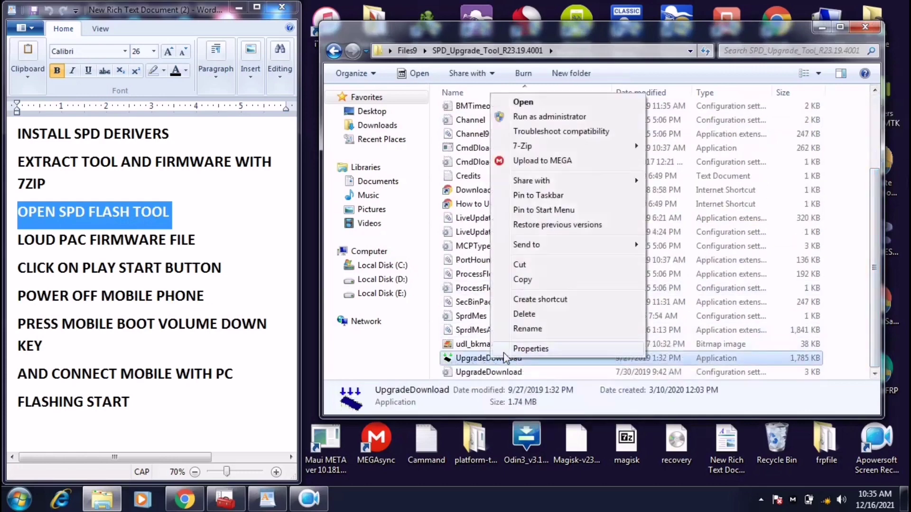
click(546, 107)
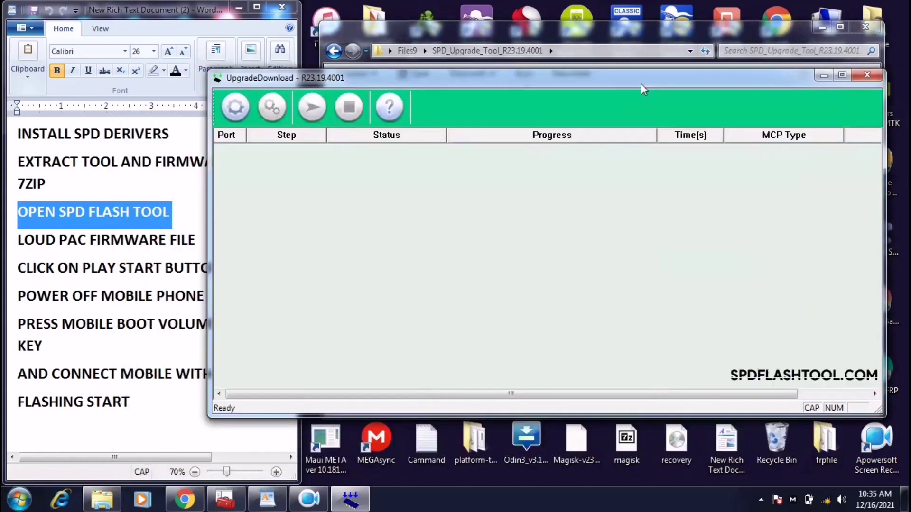
drag(642, 89, 647, 71)
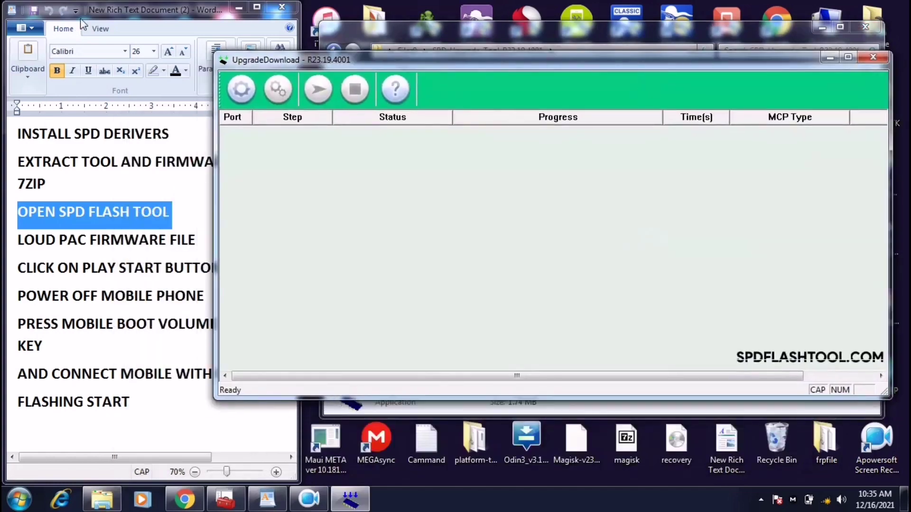
click(865, 27)
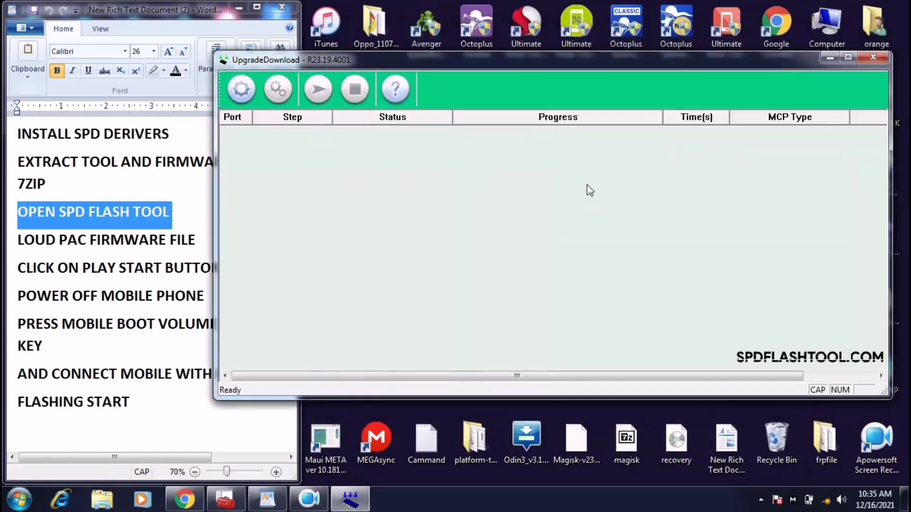
click(23, 244)
double_click(21, 240)
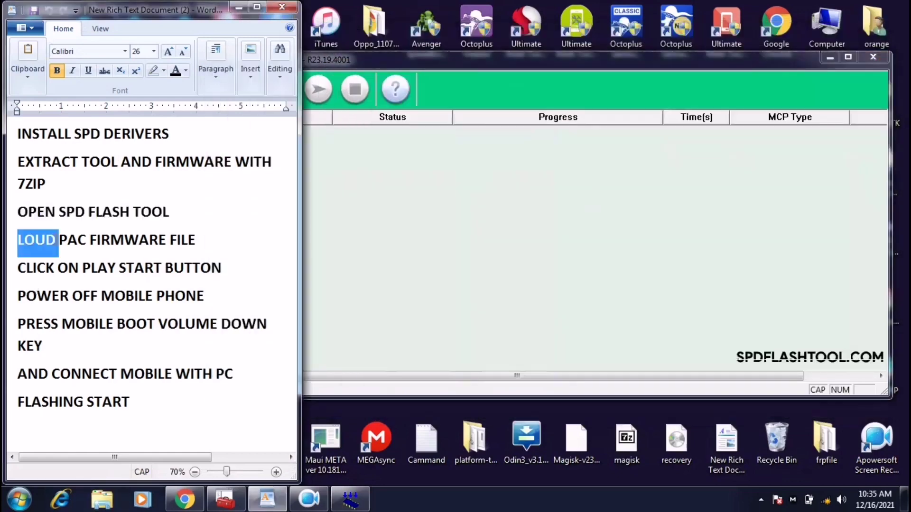
drag(57, 240, 185, 239)
click(468, 216)
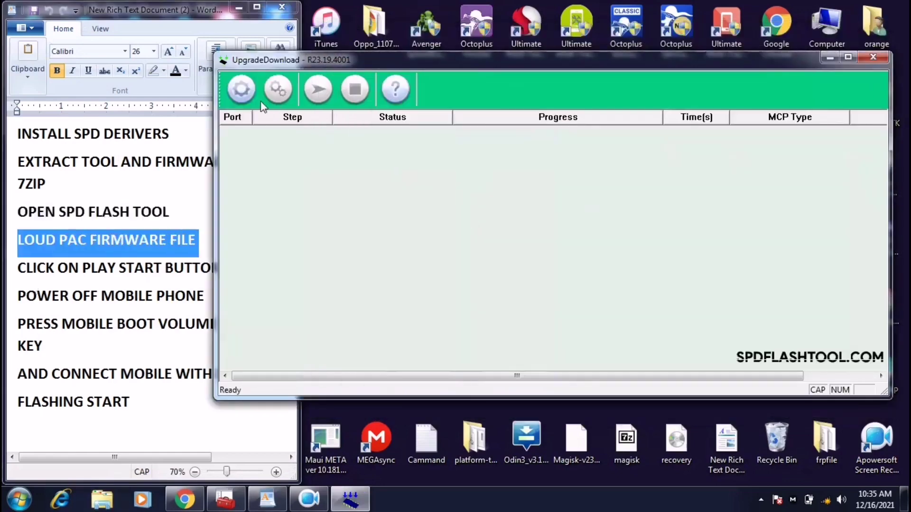
click(241, 89)
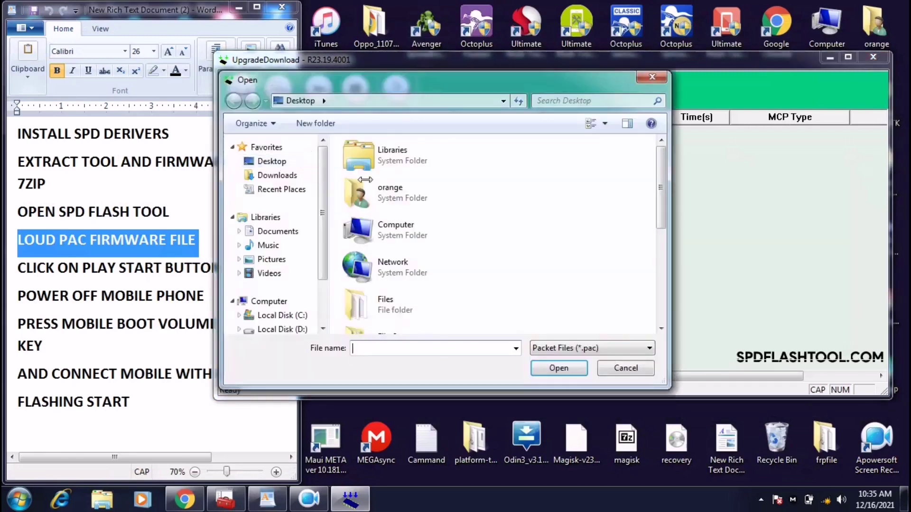
scroll(455, 268, down, 1)
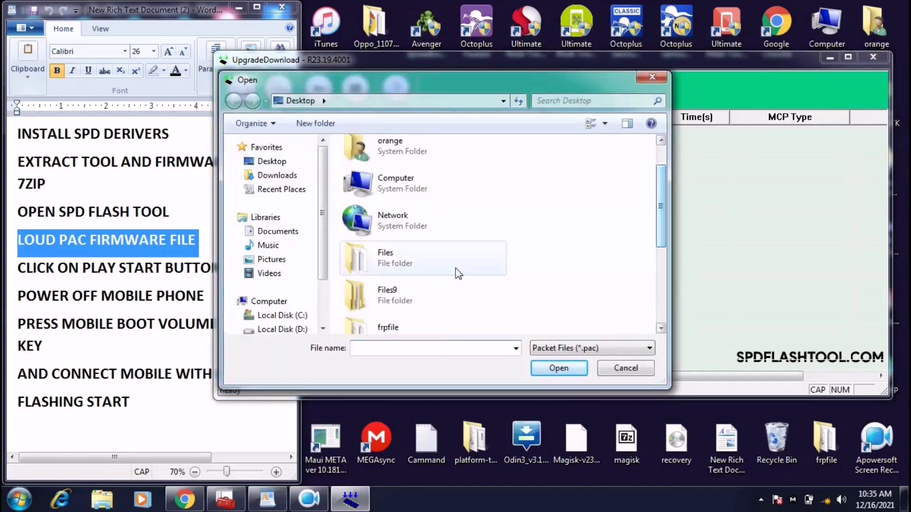
double_click(386, 285)
double_click(380, 177)
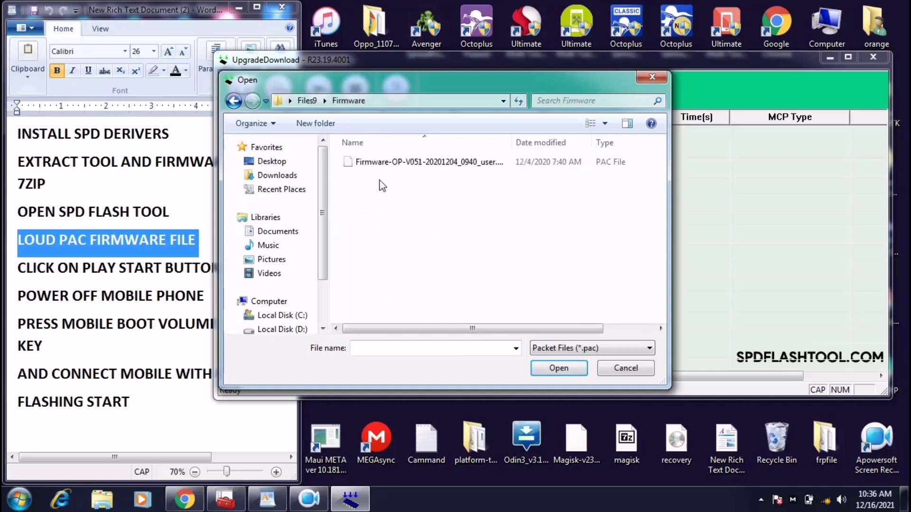
double_click(384, 162)
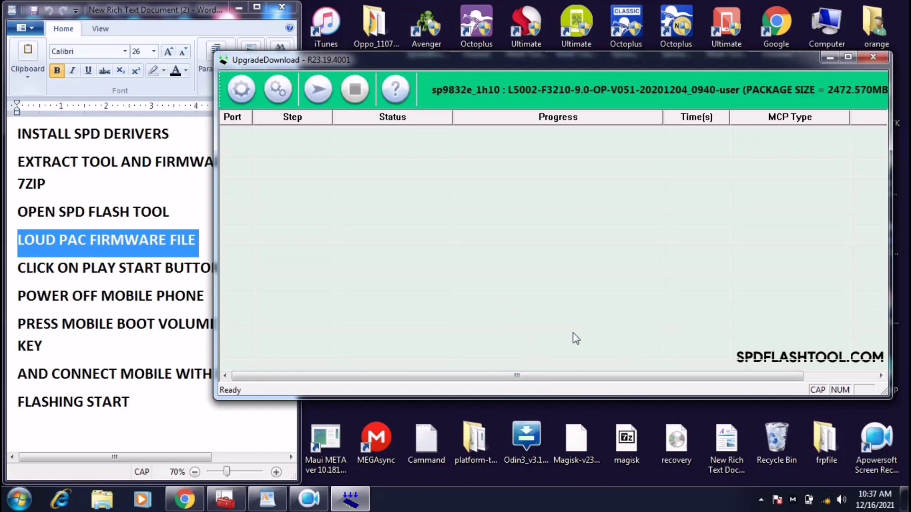
Highlight the "CLICK ON PLAY START BUTTON" instruction in the notes and start the firmware download in UpgradeDownload
click(105, 276)
click(15, 270)
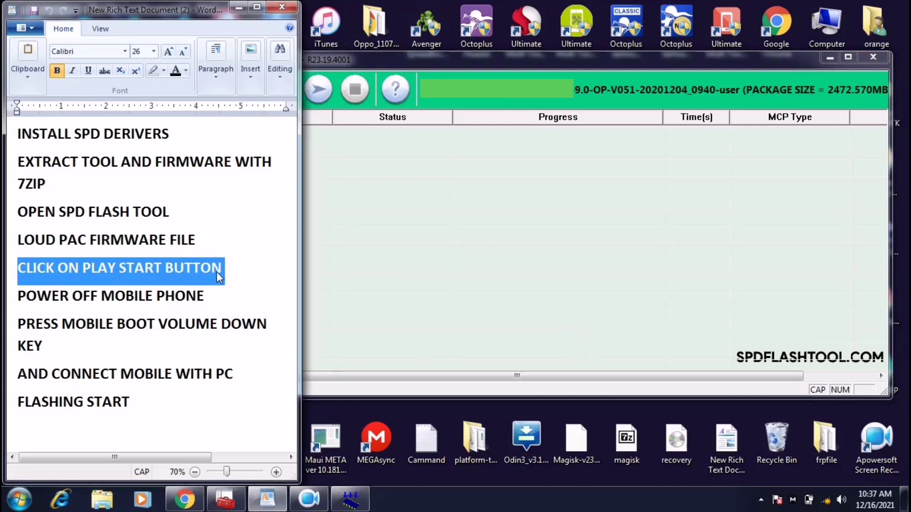
click(351, 266)
click(317, 88)
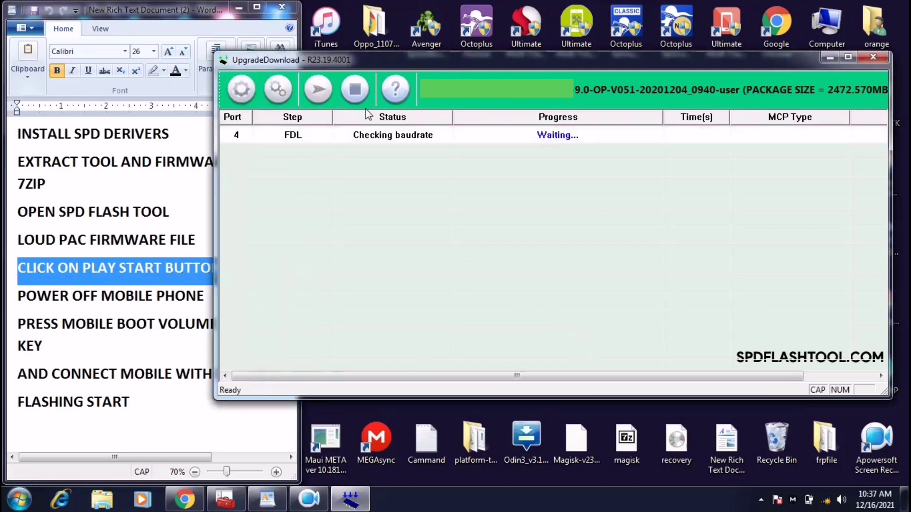
Review the notes on powering off the phone, holding the volume down boot key and connecting it to the PC, then return to UpgradeDownload
click(30, 315)
click(10, 300)
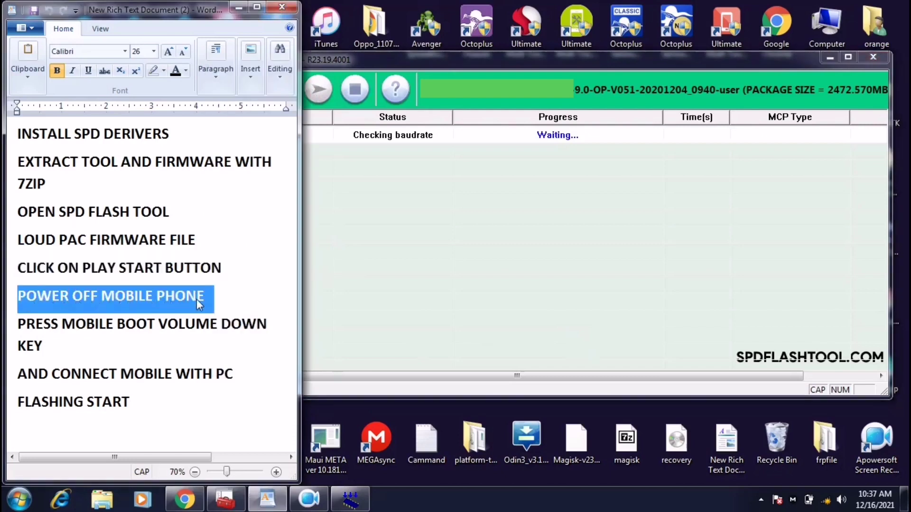
click(12, 329)
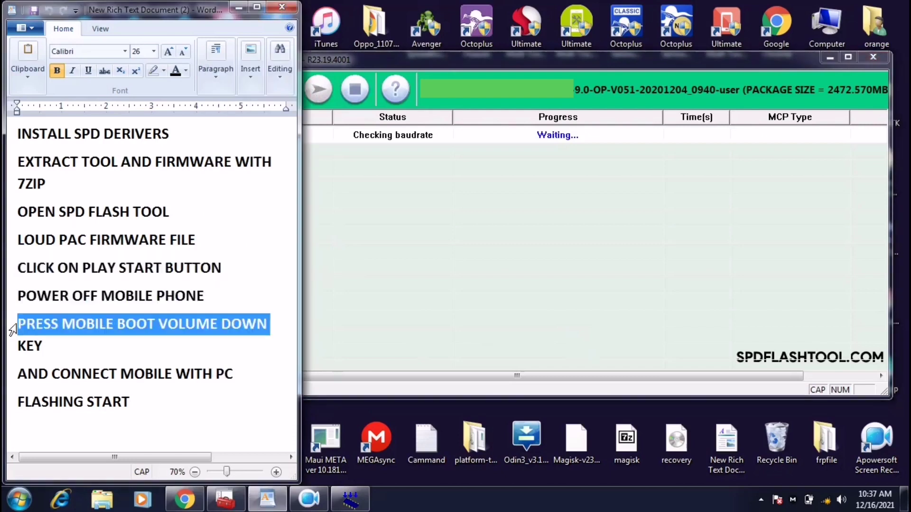
click(11, 350)
drag(18, 373, 234, 400)
click(369, 337)
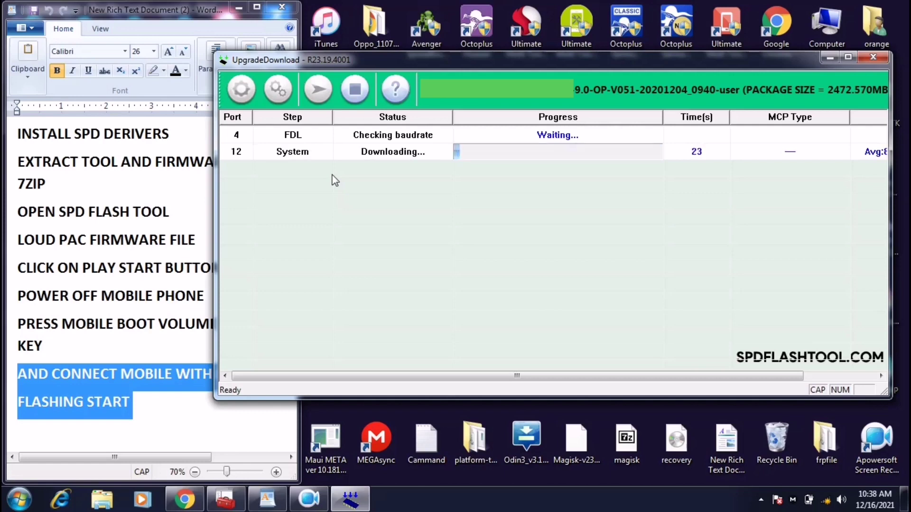
Add the line "IF BOOT KEY VOLUME DOWN NOT WORK THE TRY WITH VOLUME UP KEY" below the volume down instruction in the WordPad notes
click(82, 342)
click(42, 358)
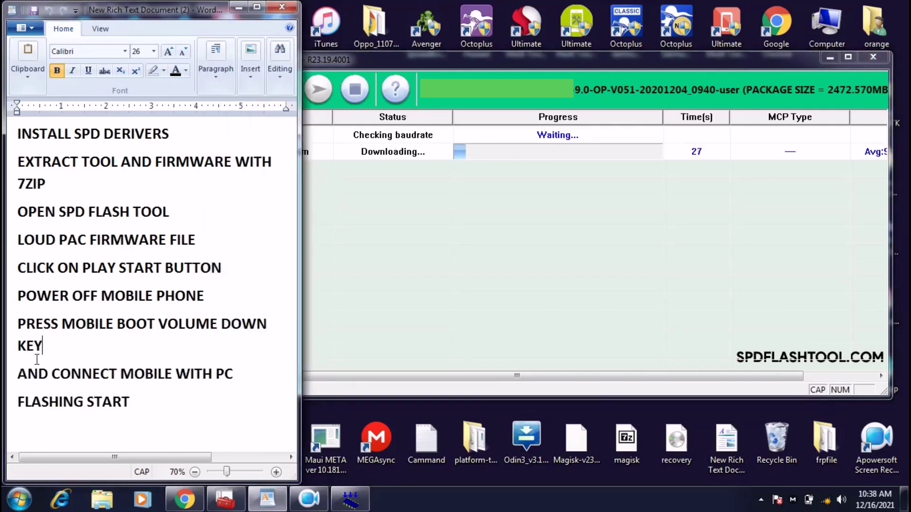
key(Return)
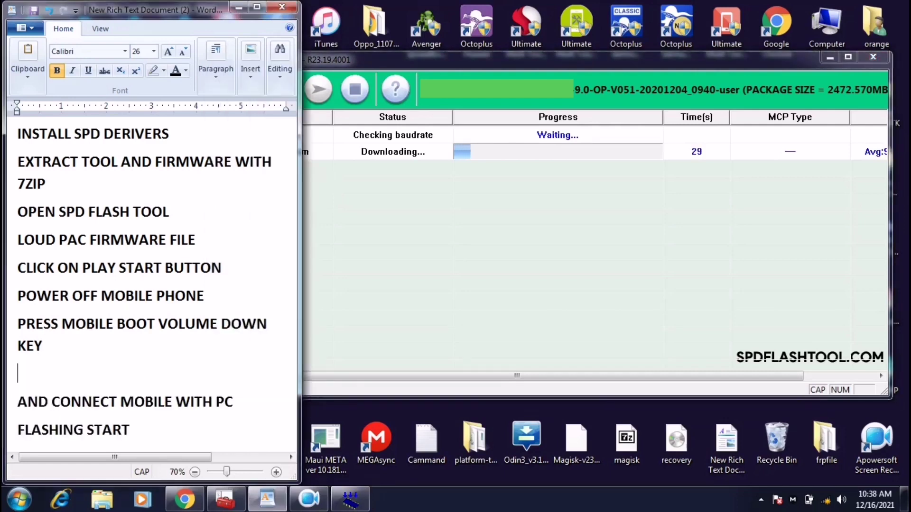
text(IF BOOT )
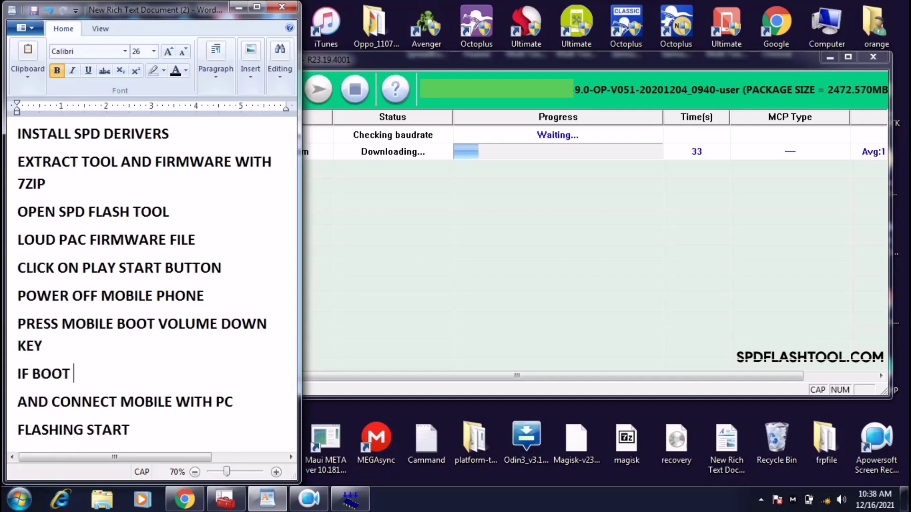
text(KEY VOLUM)
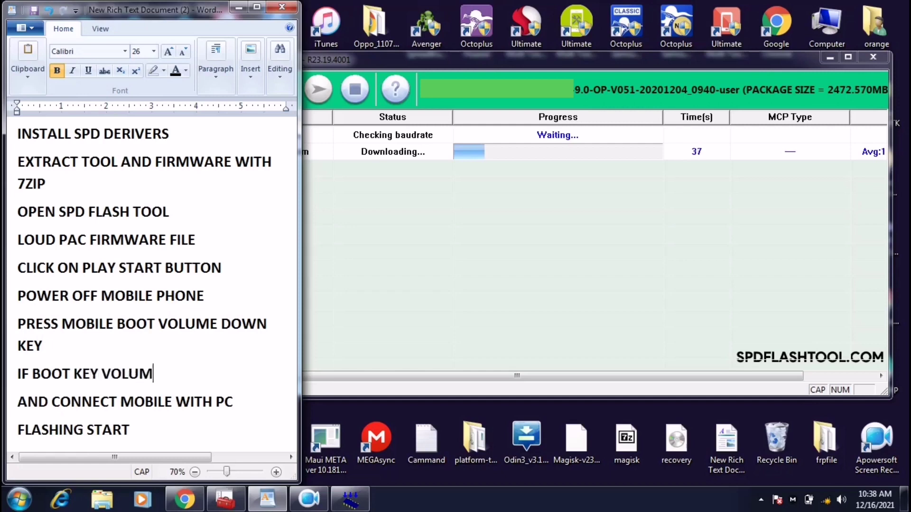
text(E DOWN)
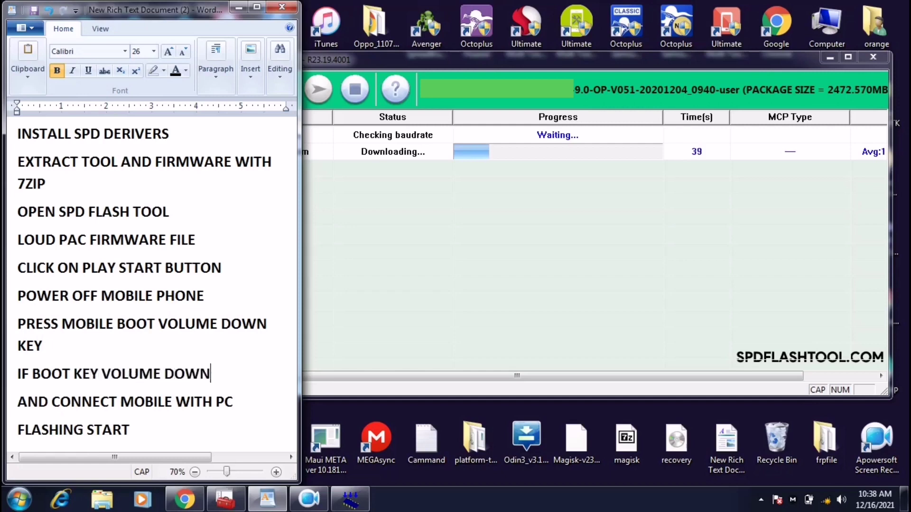
text( NOT)
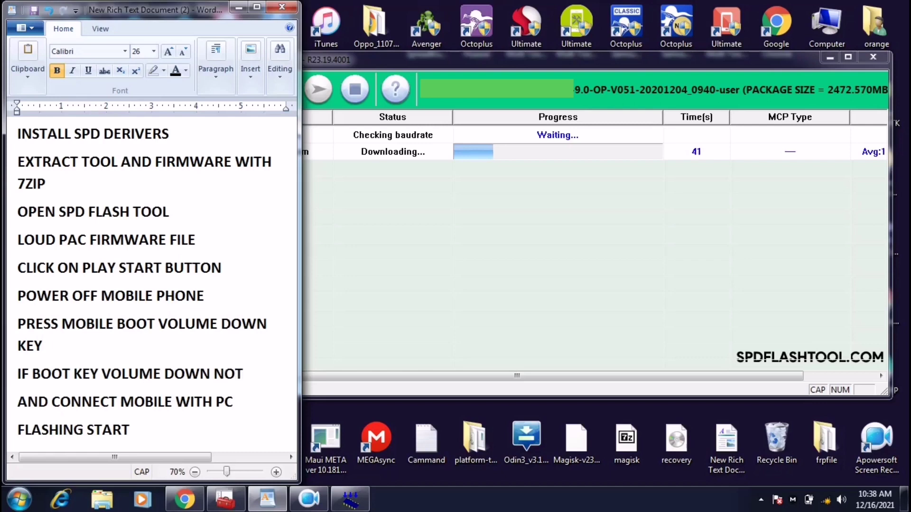
text( WORK TH)
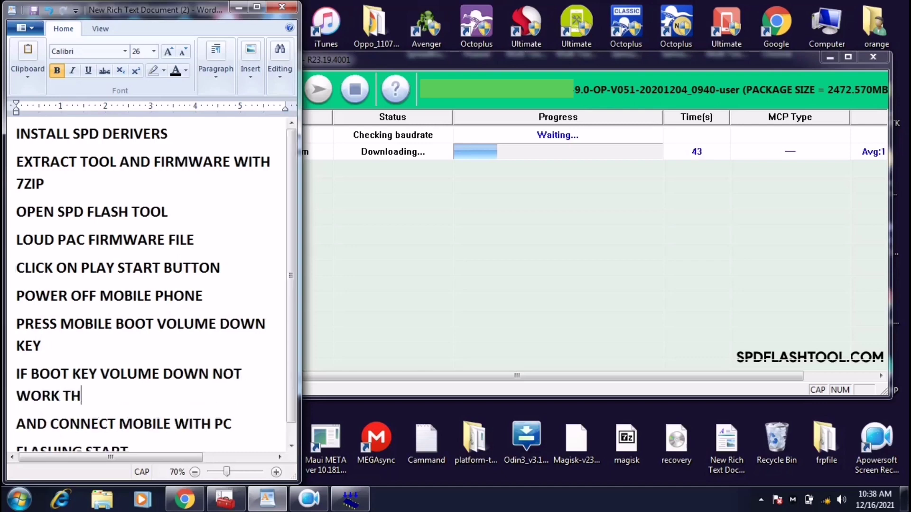
text(E TRY WOTH)
key(BackSpace)
key(BackSpace)
key(BackSpace)
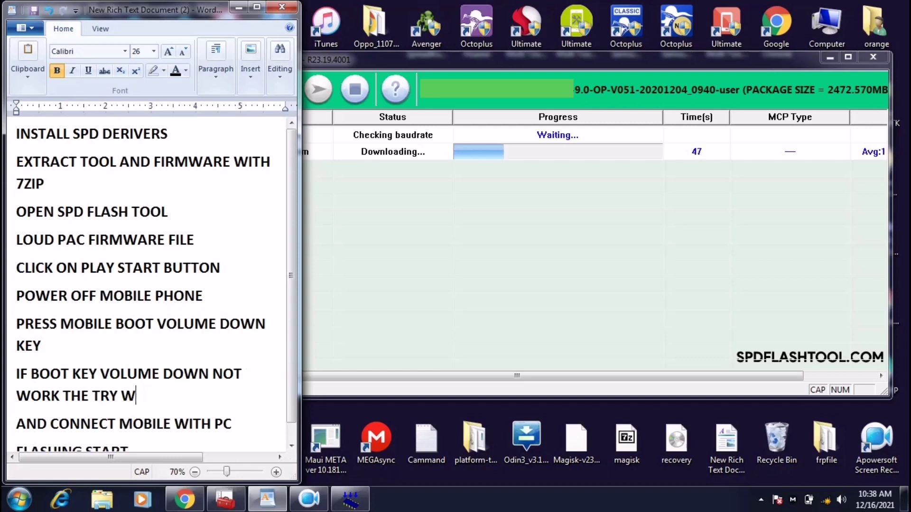
text(ITH VOLUME U)
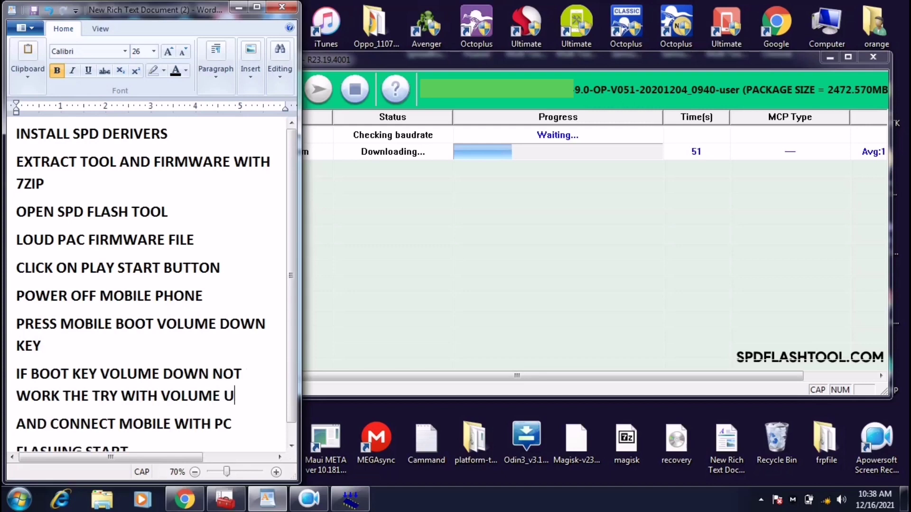
text(P KEY)
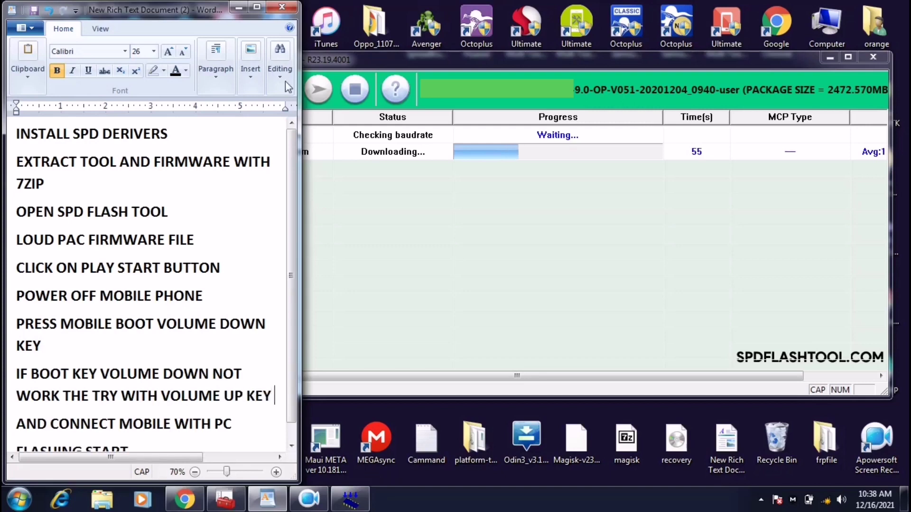
Highlight the volume up key line in the notes and return to UpgradeDownload to watch the download progress
click(363, 57)
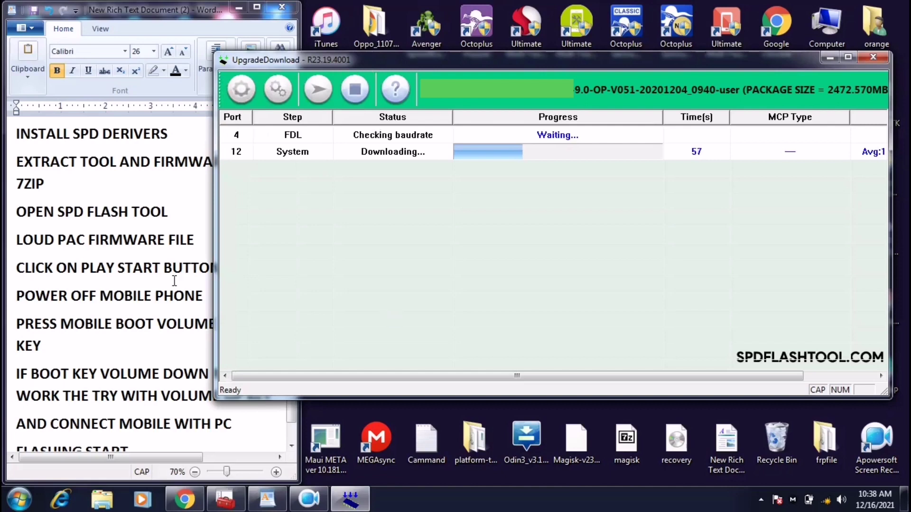
click(175, 281)
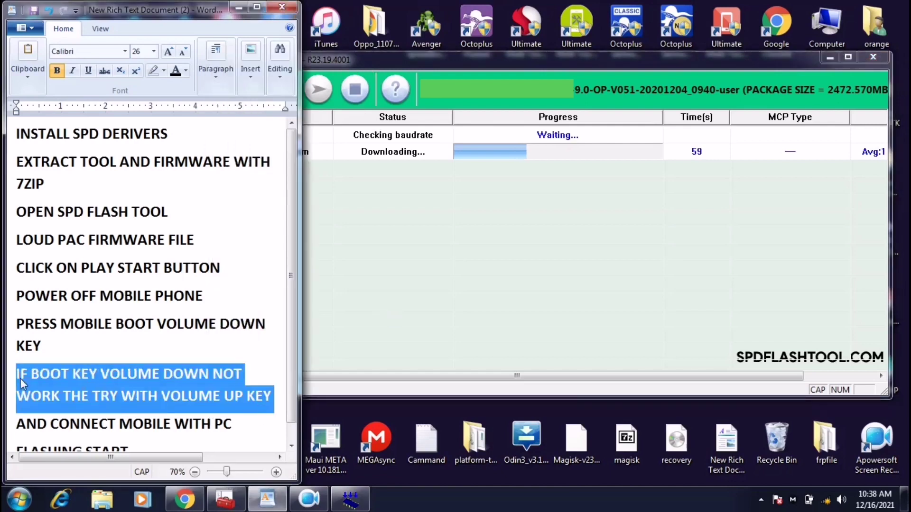
click(551, 62)
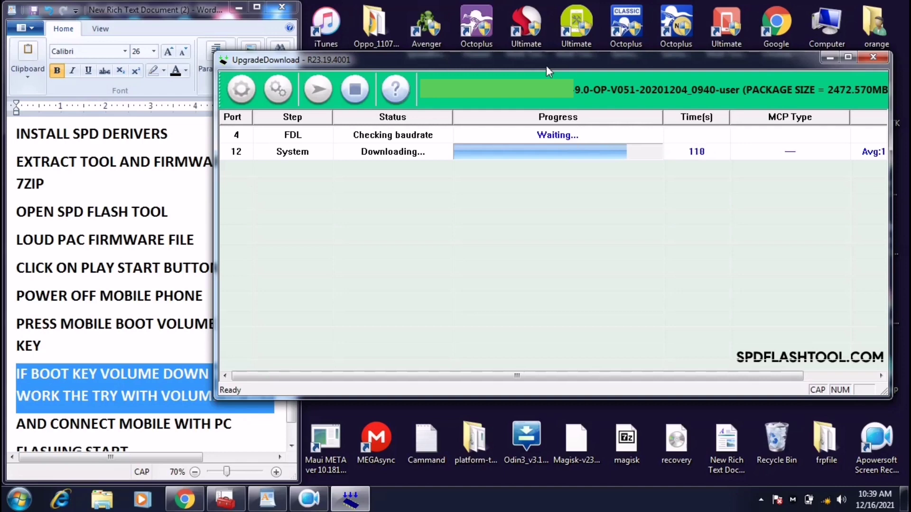
Close the WordPad notes without saving the changes and move the UpgradeDownload window toward the middle of the desktop
click(280, 7)
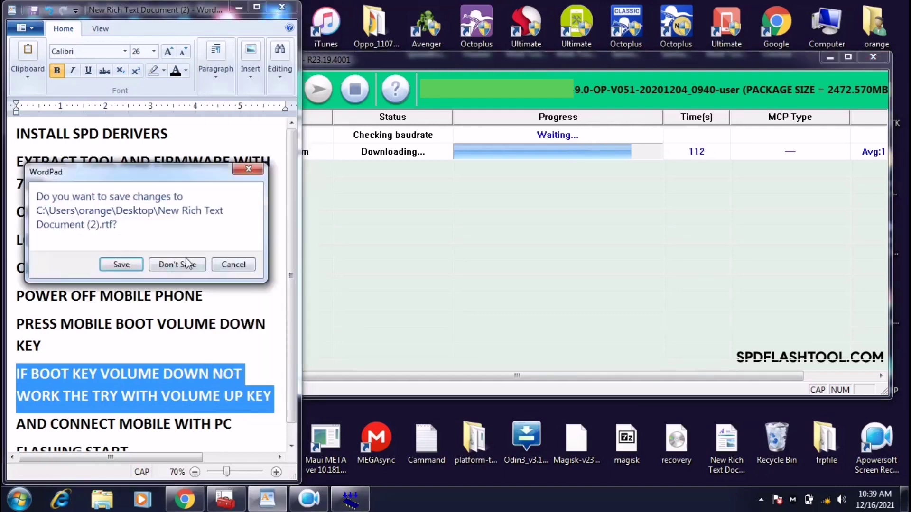
click(187, 263)
drag(490, 61, 396, 74)
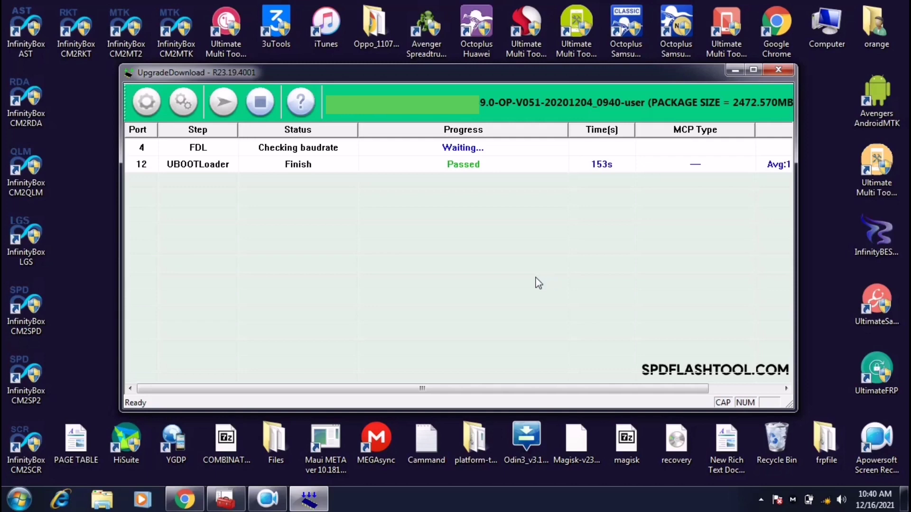
click(283, 508)
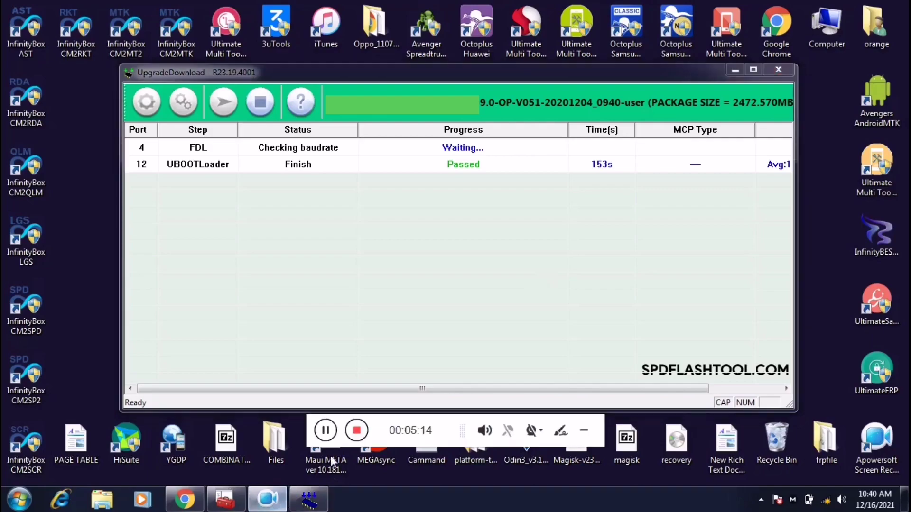